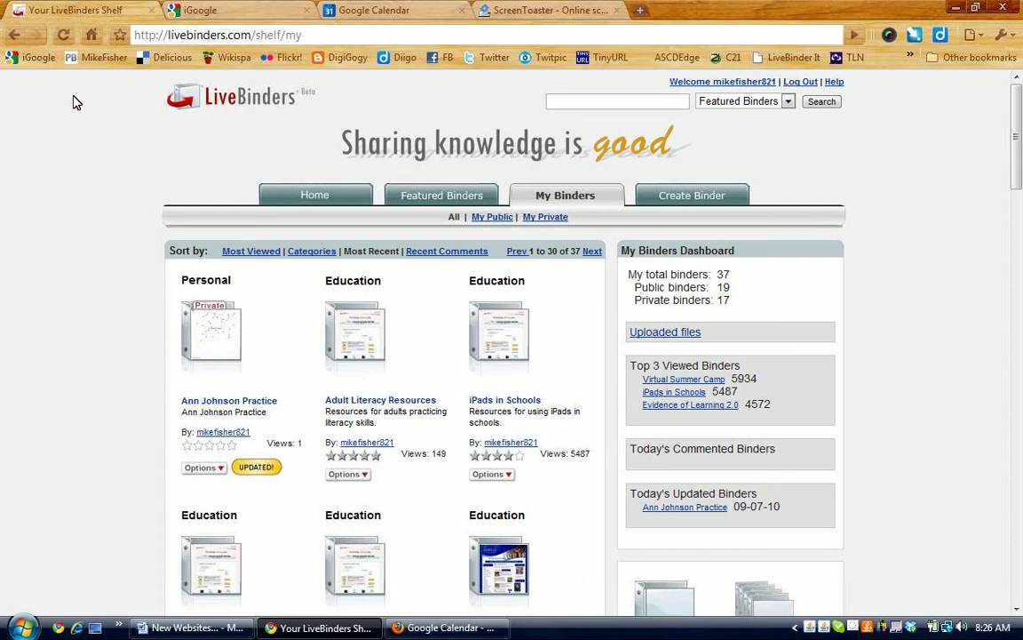
Step: Create a blank binder named "Google Calendar Practice", leaving the other binder options at their defaults
left_click(714, 201)
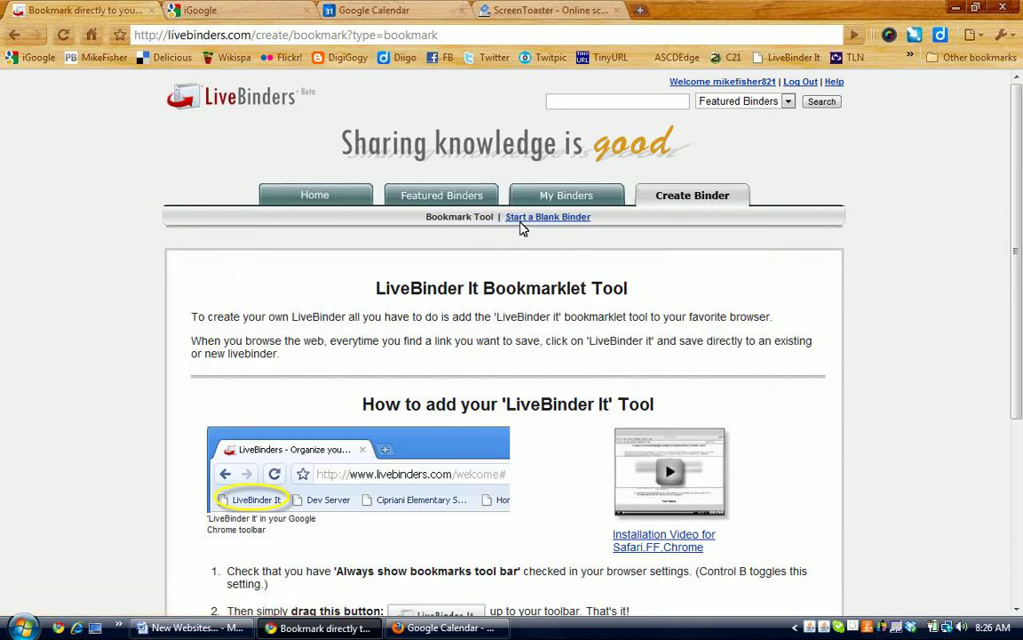
left_click(532, 218)
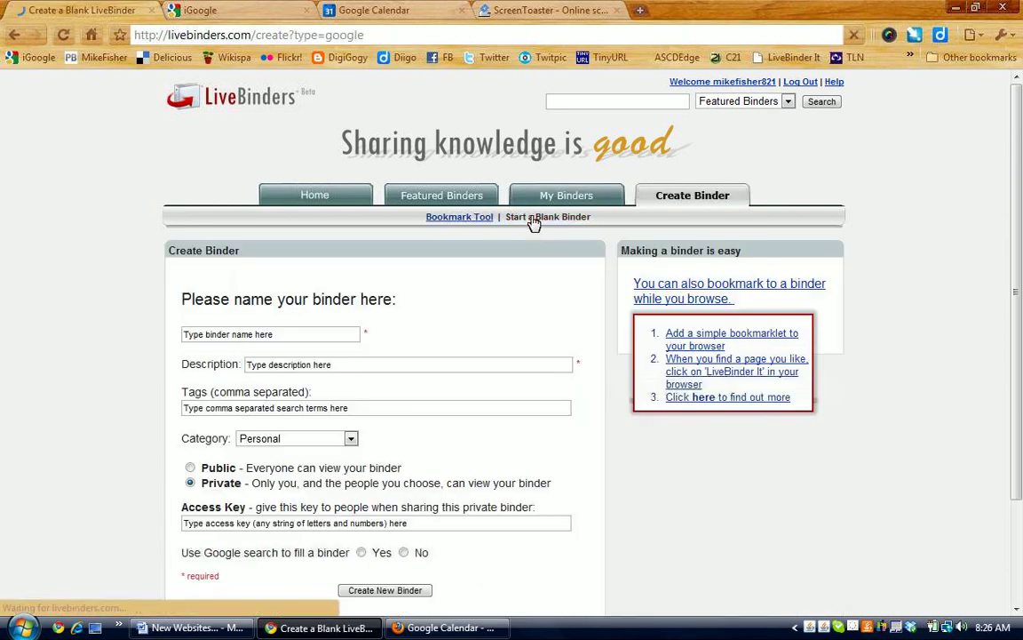
left_click(210, 337)
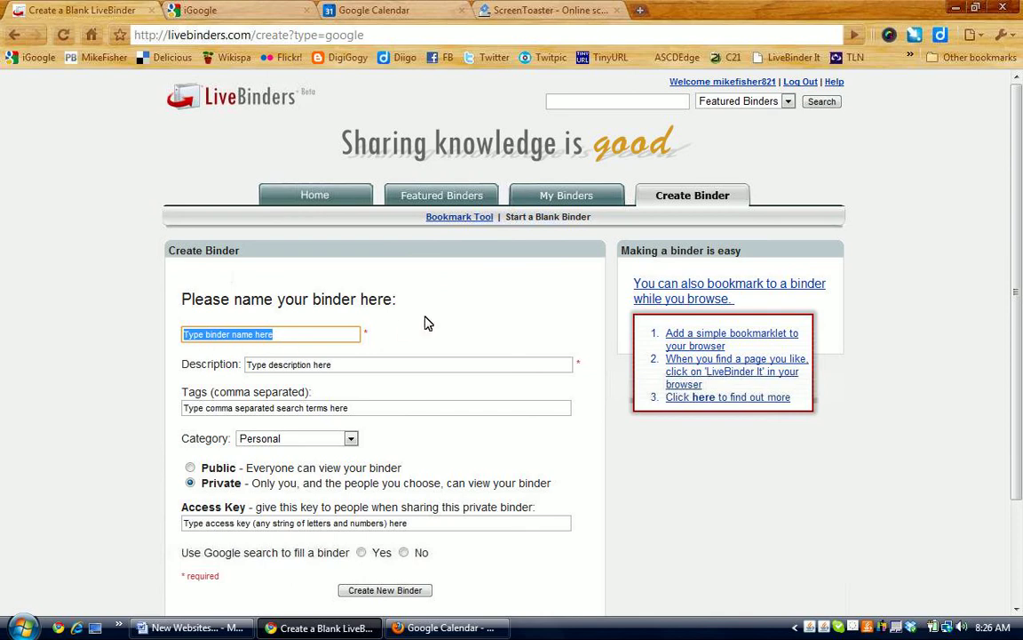
type("Google C")
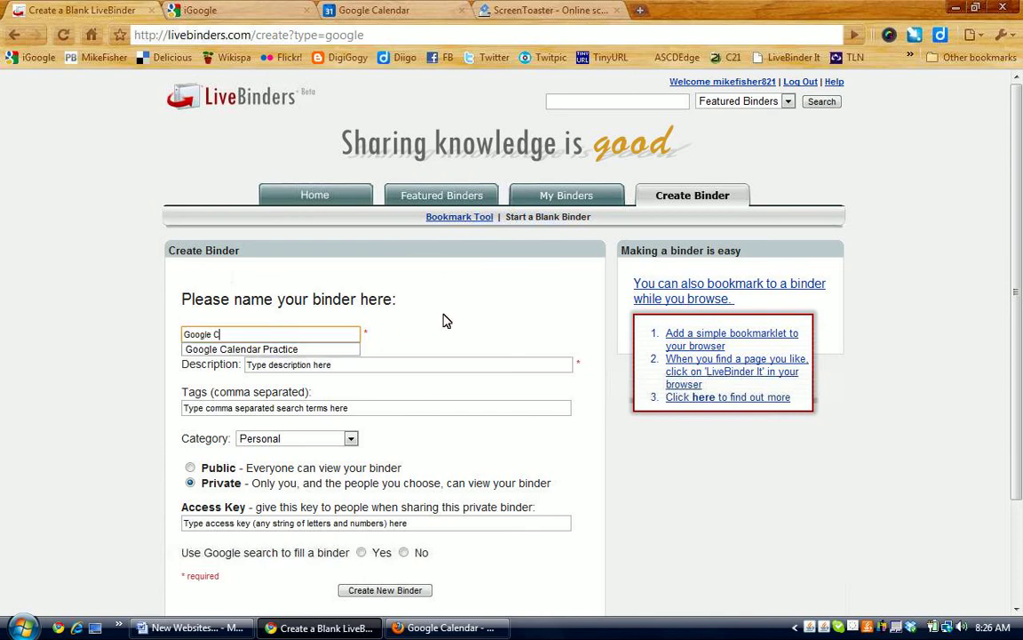
type("alendar Practice")
left_click(463, 333)
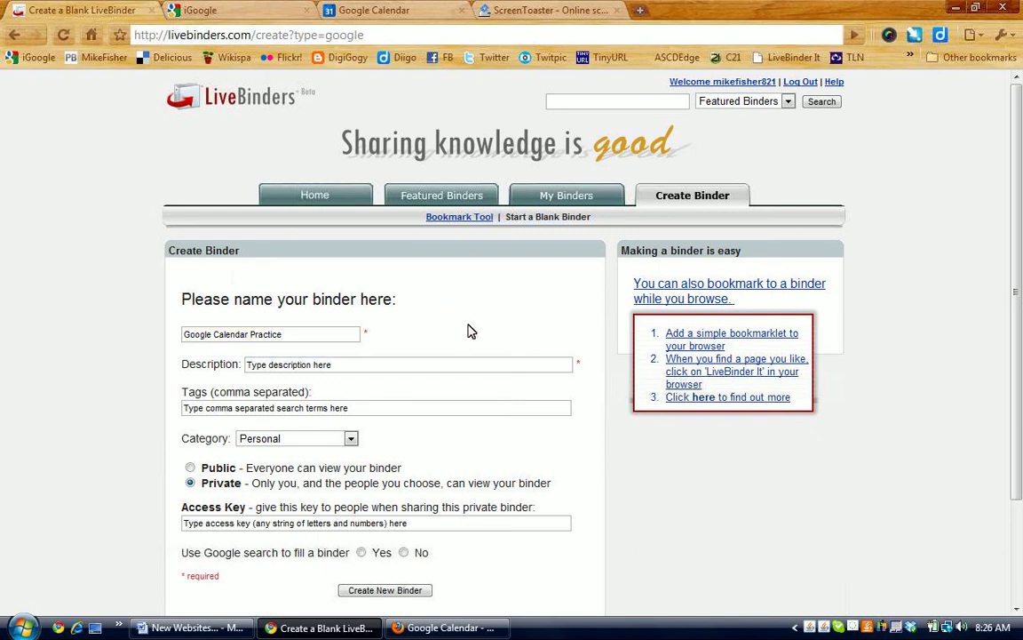
scroll(473, 331, "down", 2)
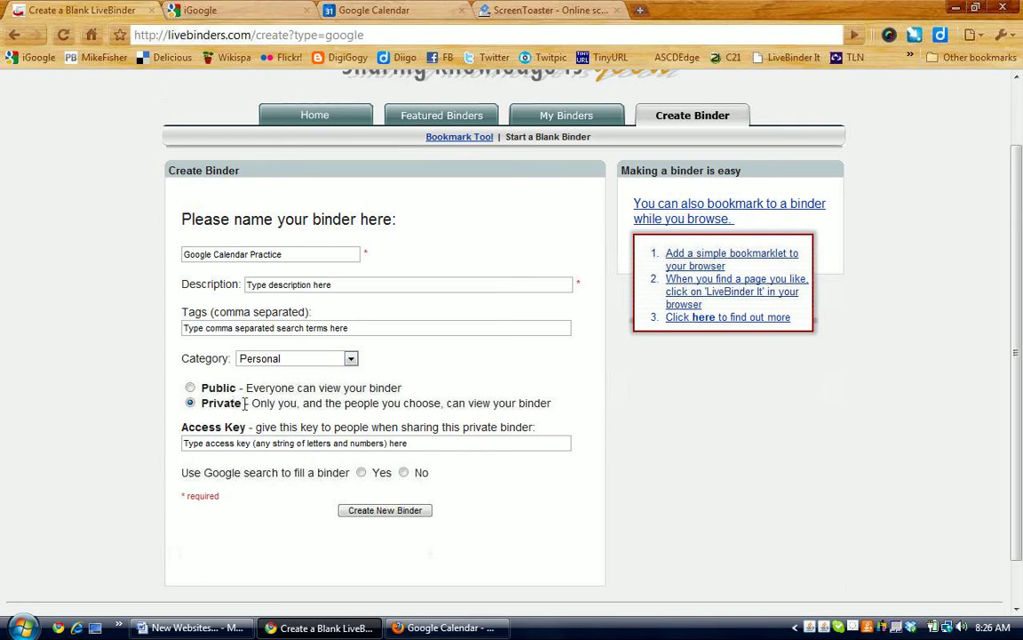
left_click(381, 514)
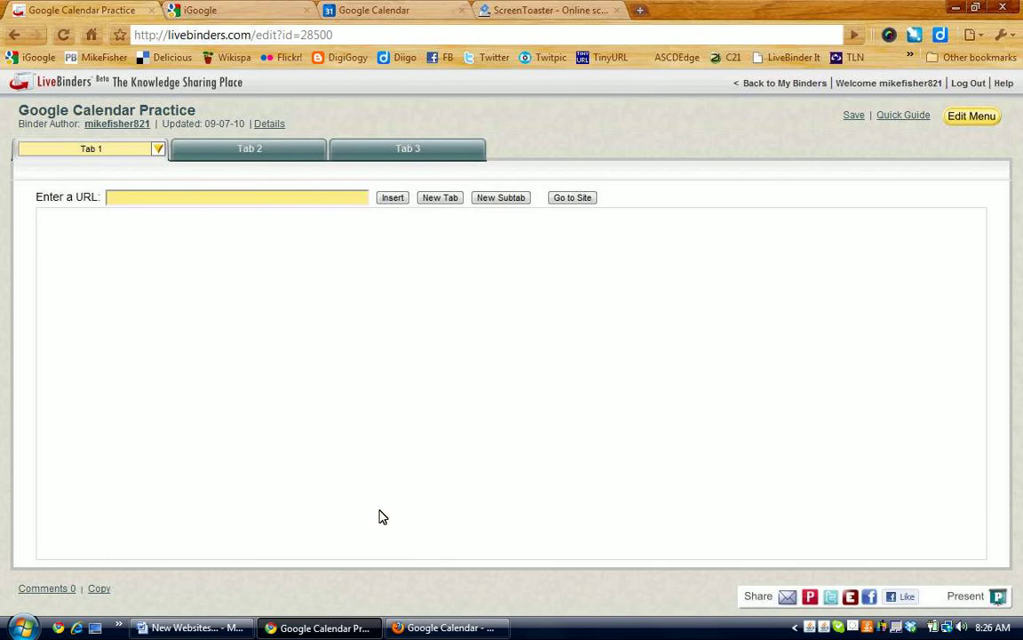
Step: Switch to Google Calendar and open the details of the second calendar listed under My Calendars in the calendar settings
left_click(421, 12)
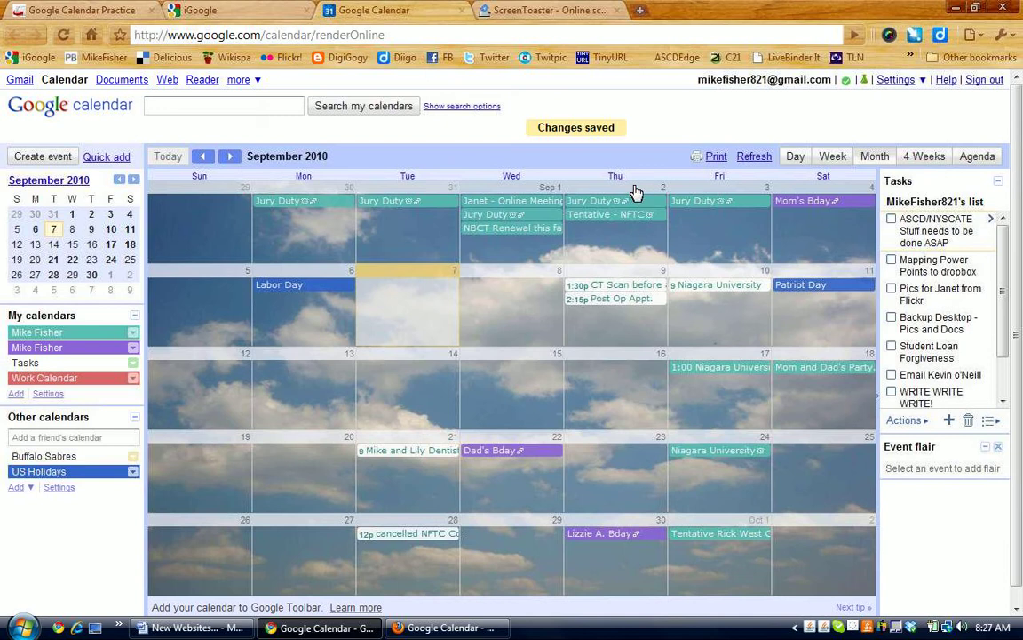
left_click(897, 80)
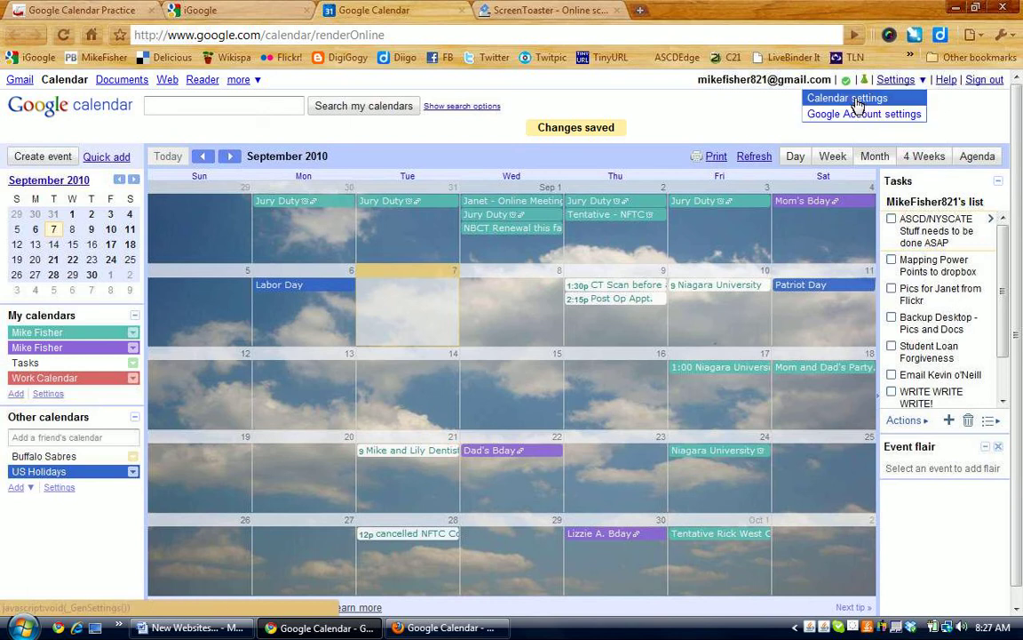
left_click(857, 100)
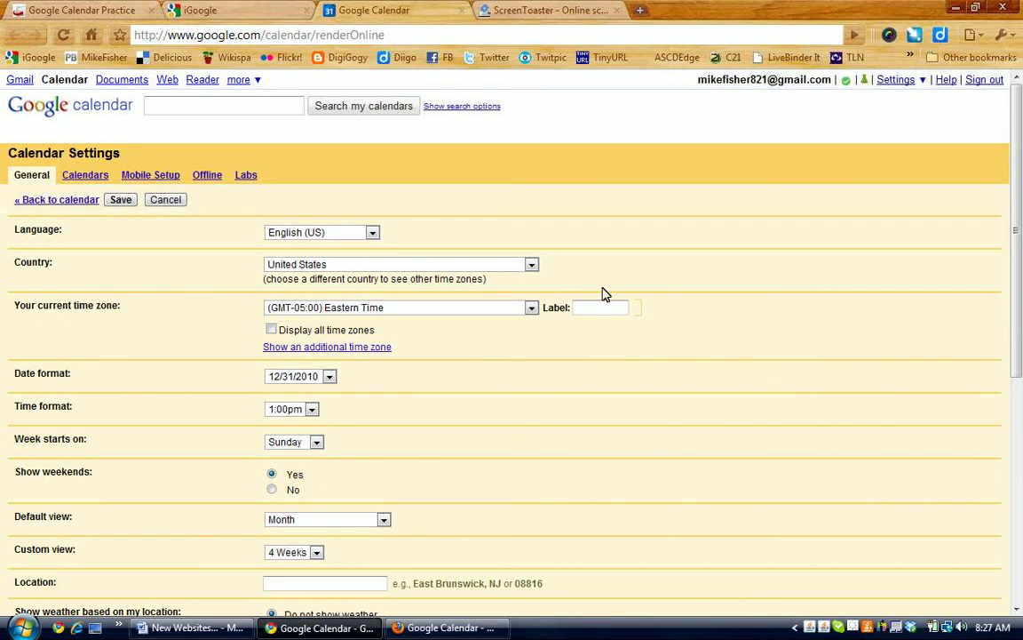
left_click(87, 176)
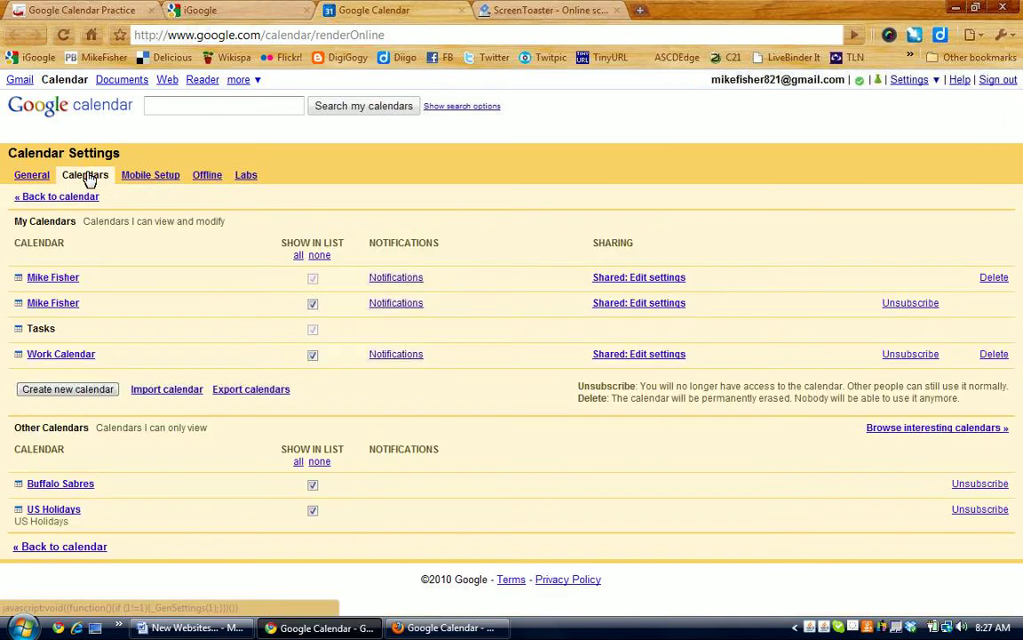
left_click(63, 306)
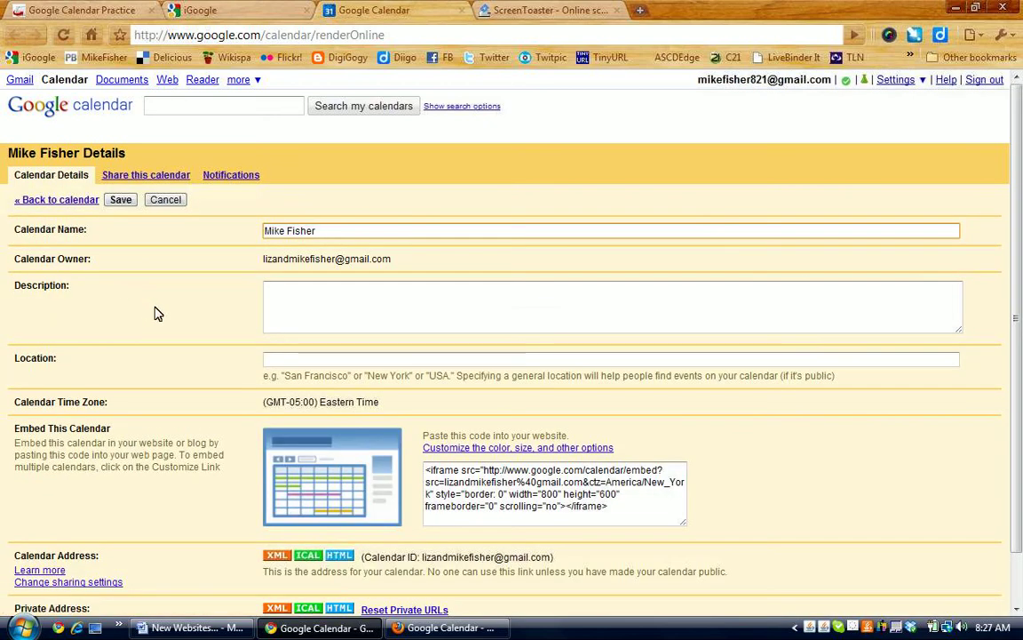
scroll(184, 324, "down", 1)
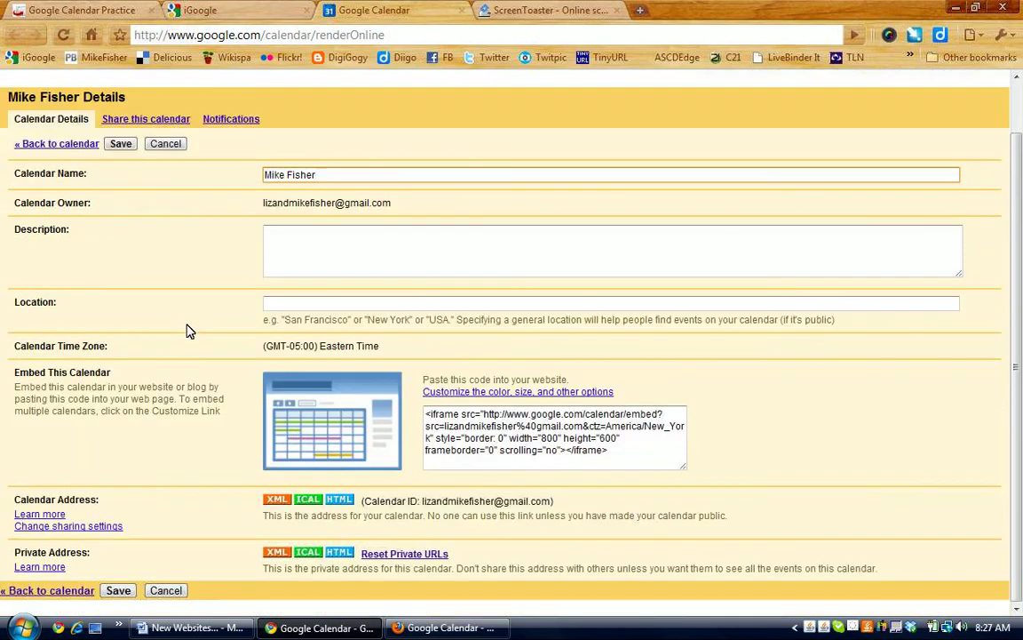
Step: Copy the link of the calendar's HTML Calendar Address, dismissing the Windows color scheme message
left_click(346, 503)
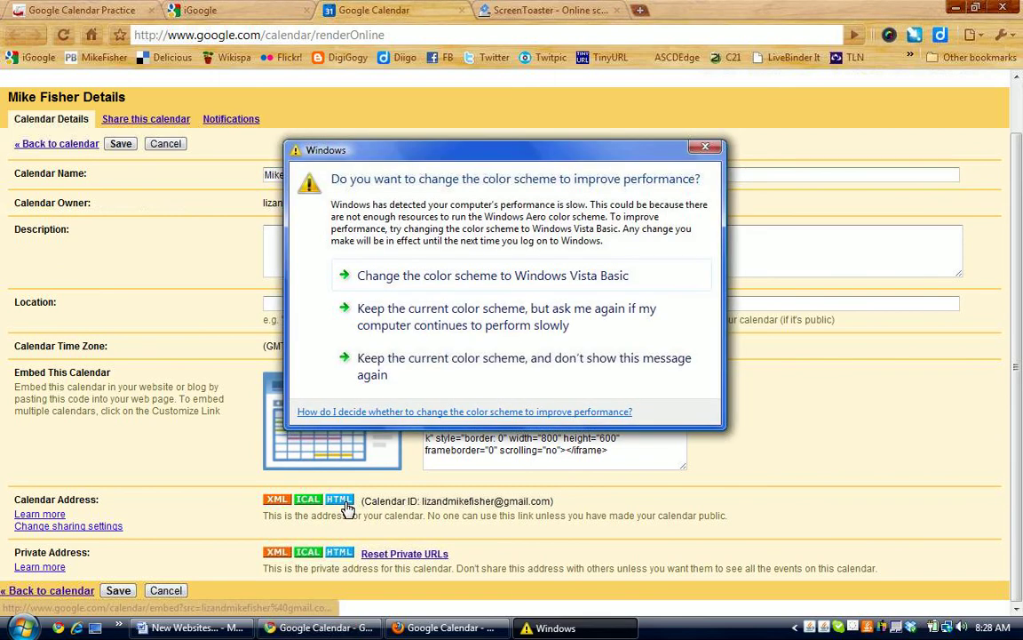
left_click(720, 148)
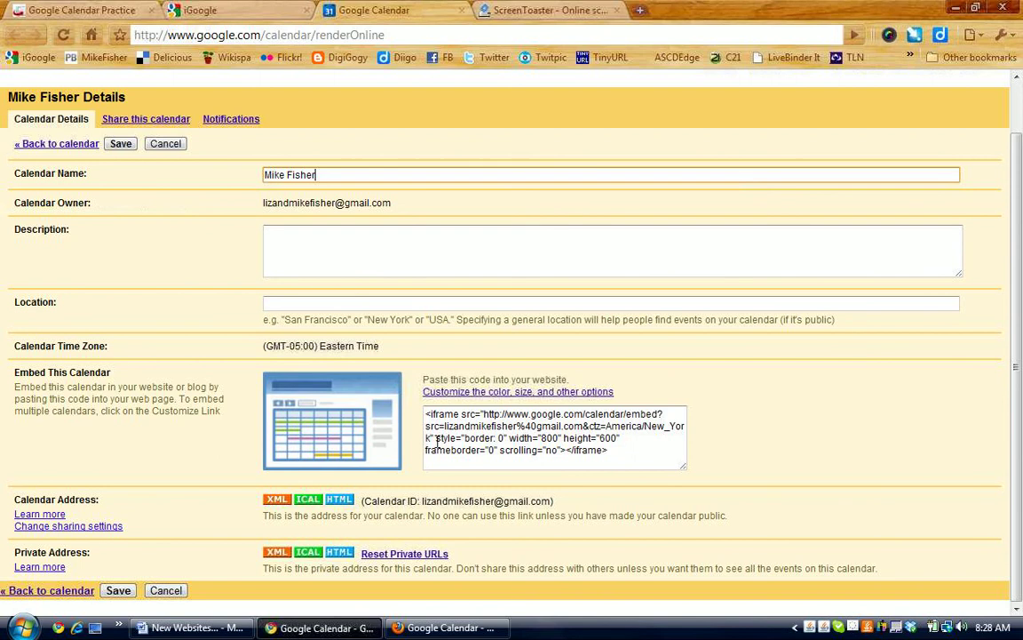
left_click(343, 503)
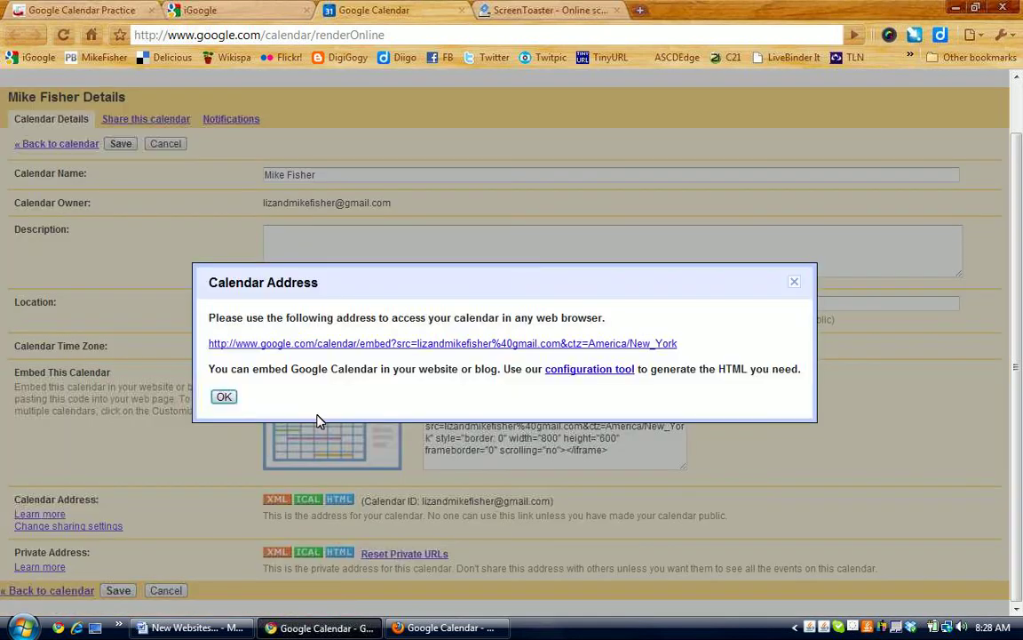
right_click(374, 351)
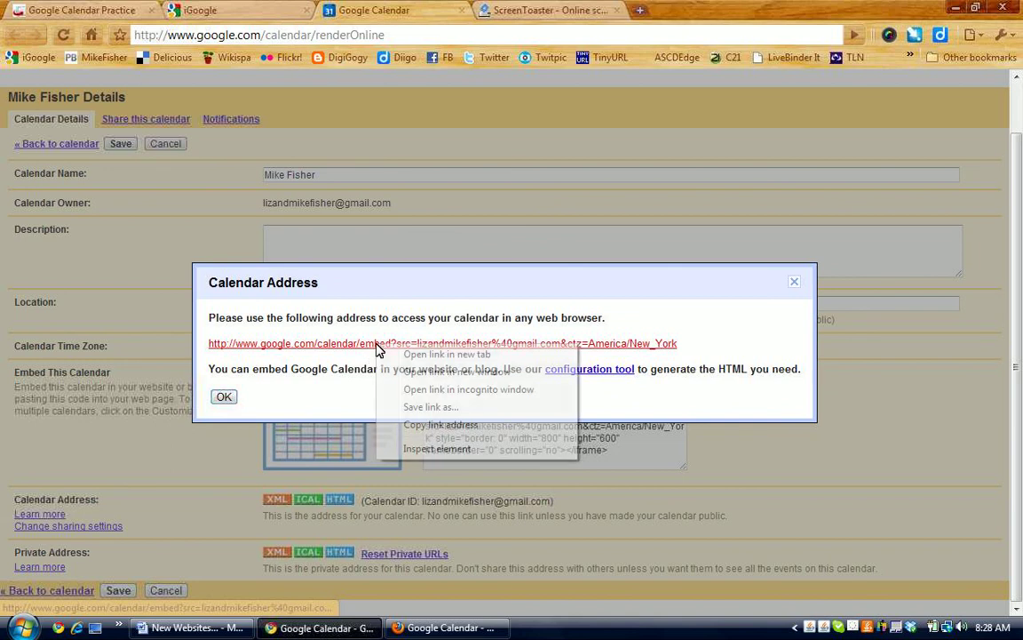
left_click(469, 425)
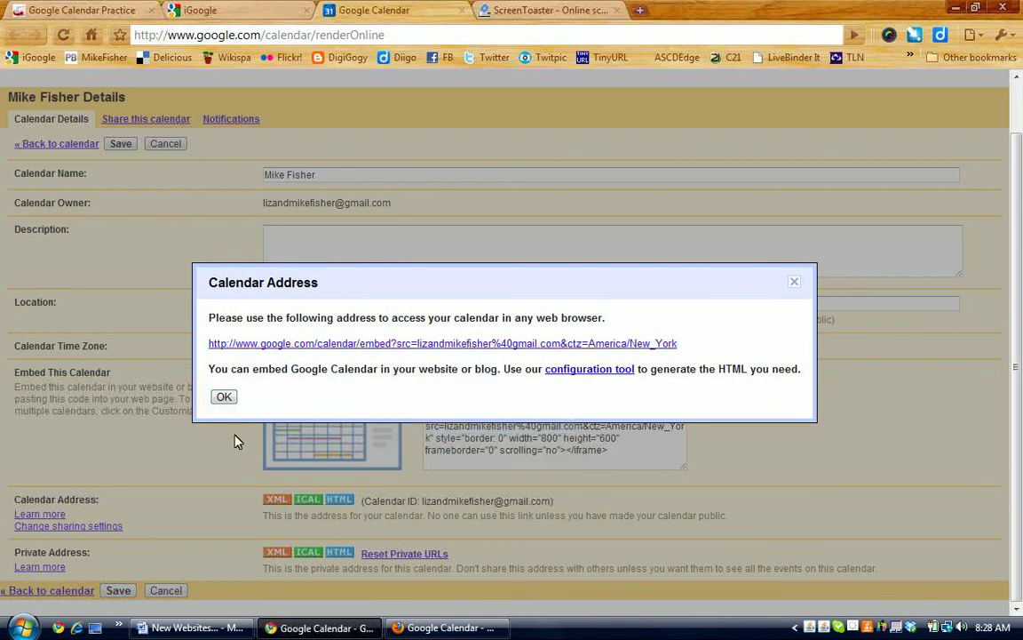
left_click(224, 397)
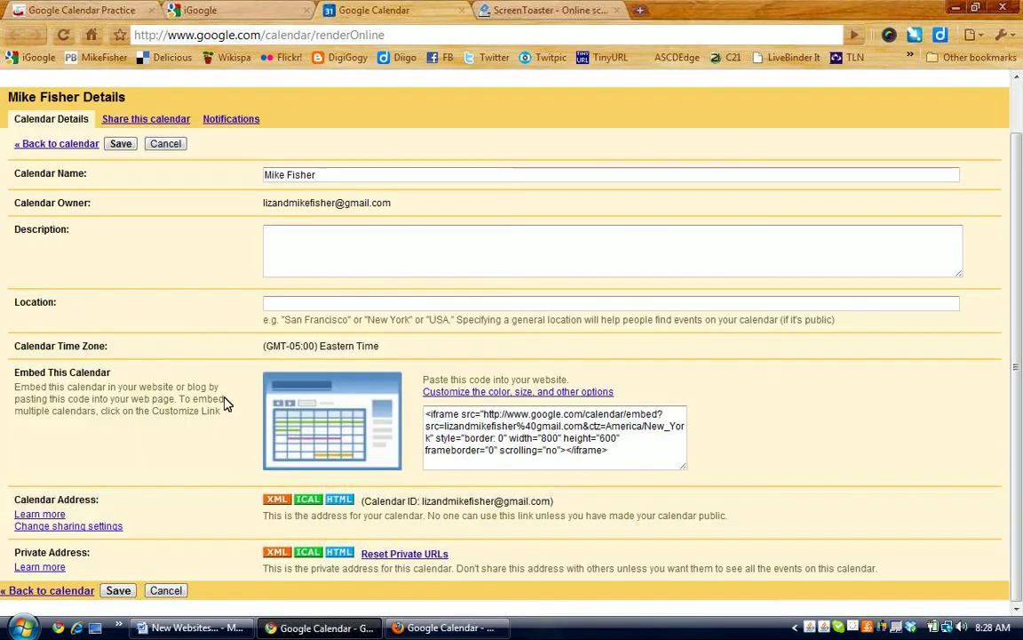
Step: Open this calendar's sharing settings and save them with "Make this calendar public" enabled
left_click(151, 120)
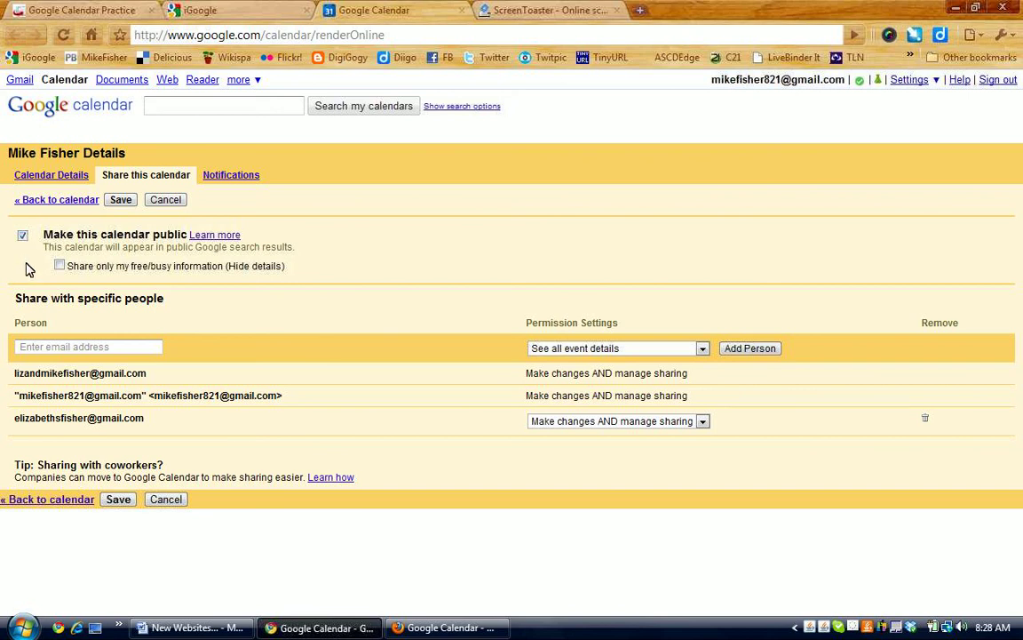
left_click(122, 199)
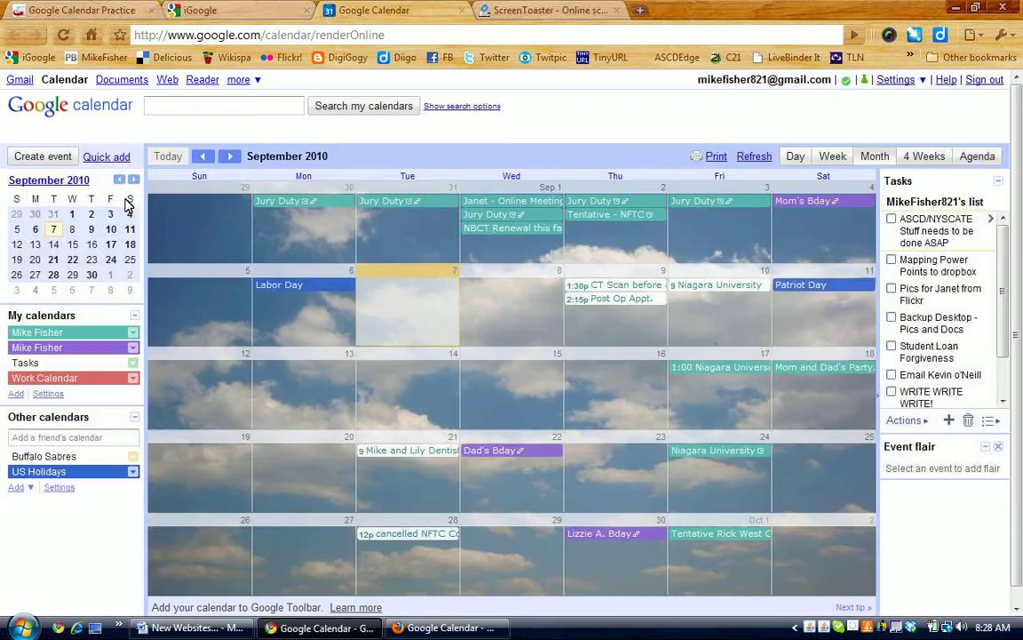
Step: Return to the Google Calendar Practice binder in LiveBinders and rename its first tab as Calendar
left_click(115, 11)
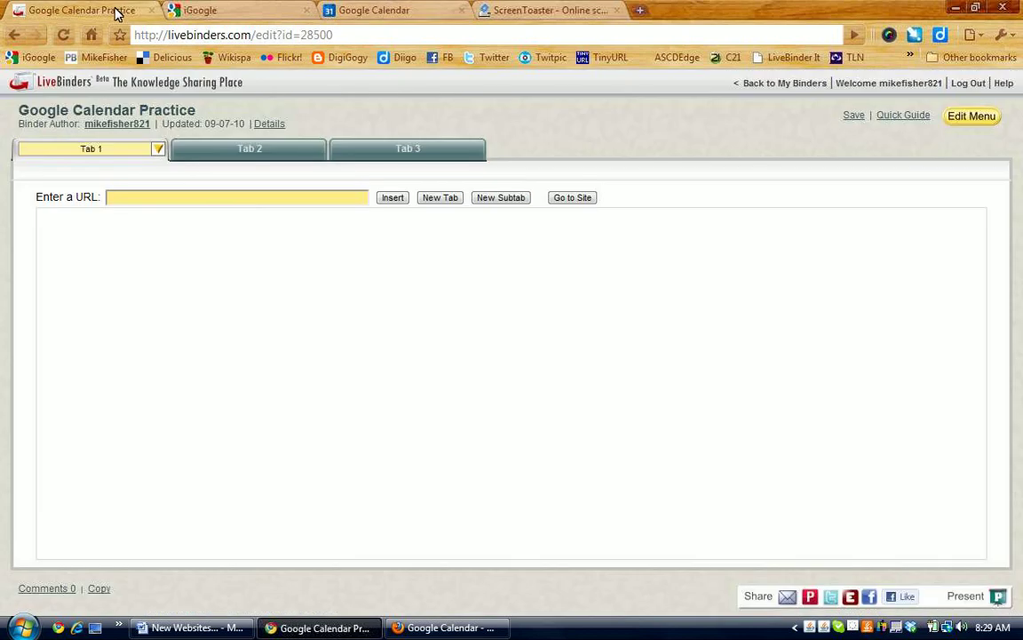
left_click(114, 147)
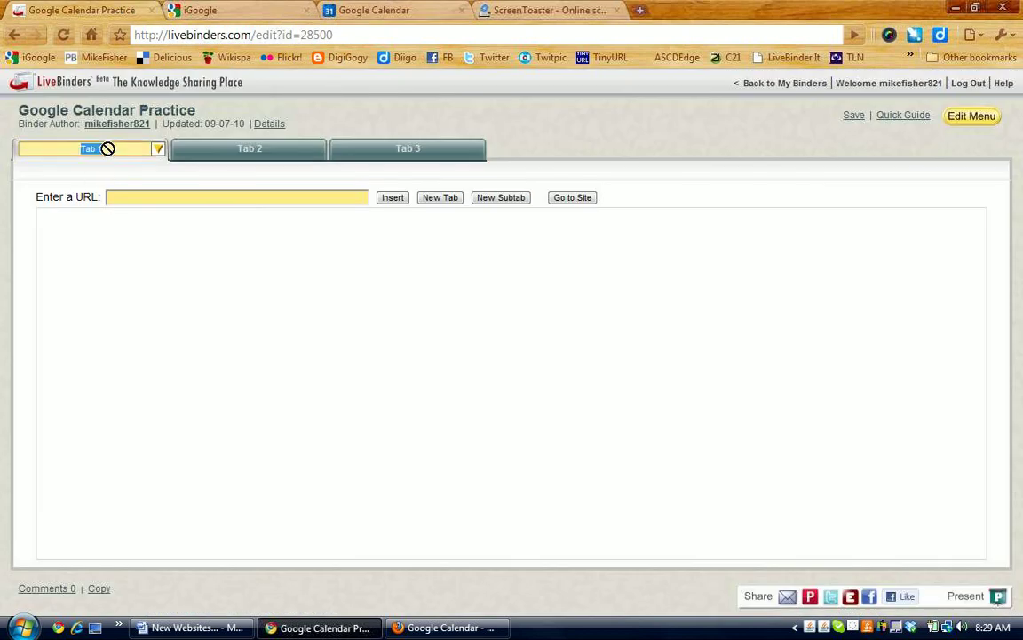
type("Calendar")
Step: Insert the copied calendar address as the Calendar tab's URL and save the binder, dismissing the Windows color scheme message
left_click(165, 197)
right_click(181, 197)
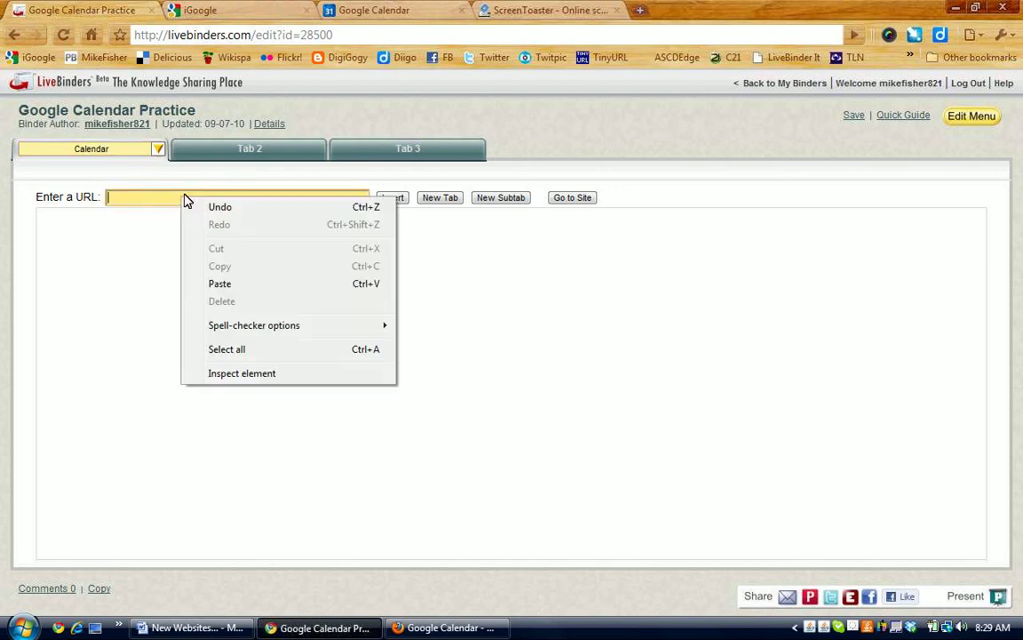
left_click(220, 284)
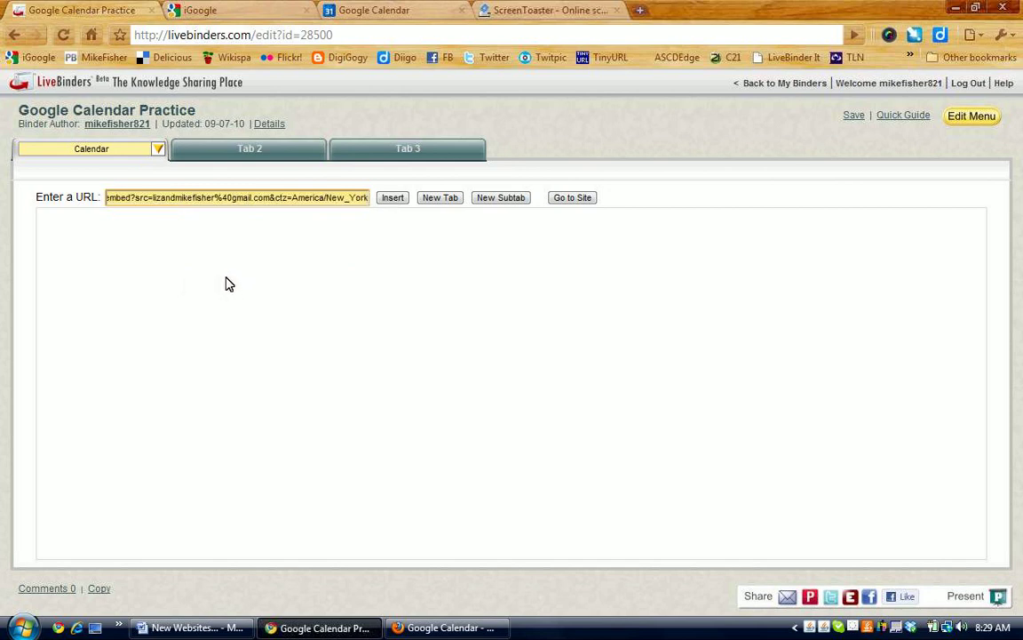
left_click(394, 199)
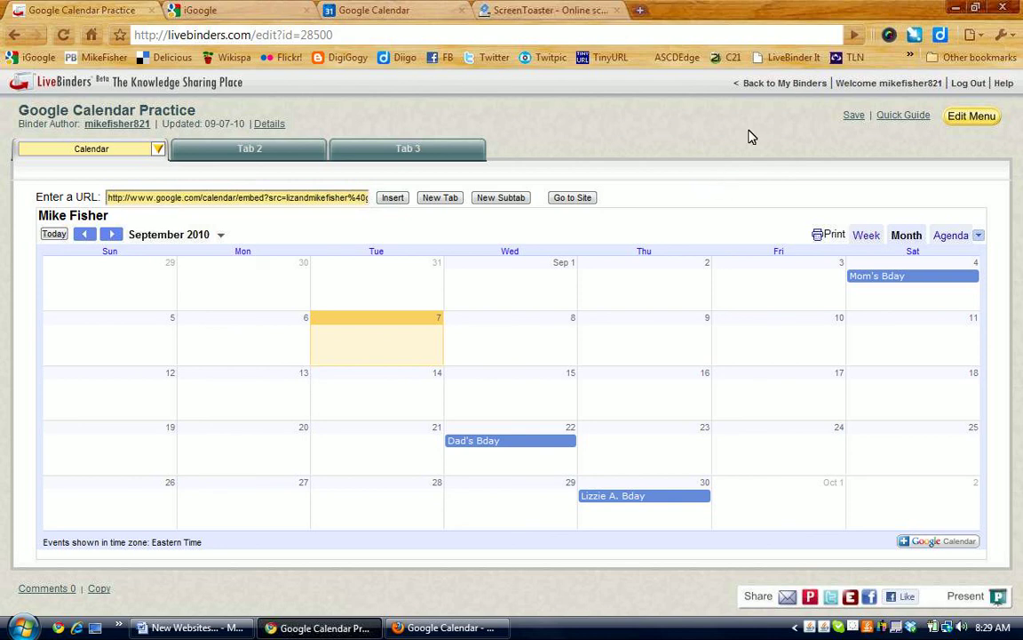
left_click(854, 117)
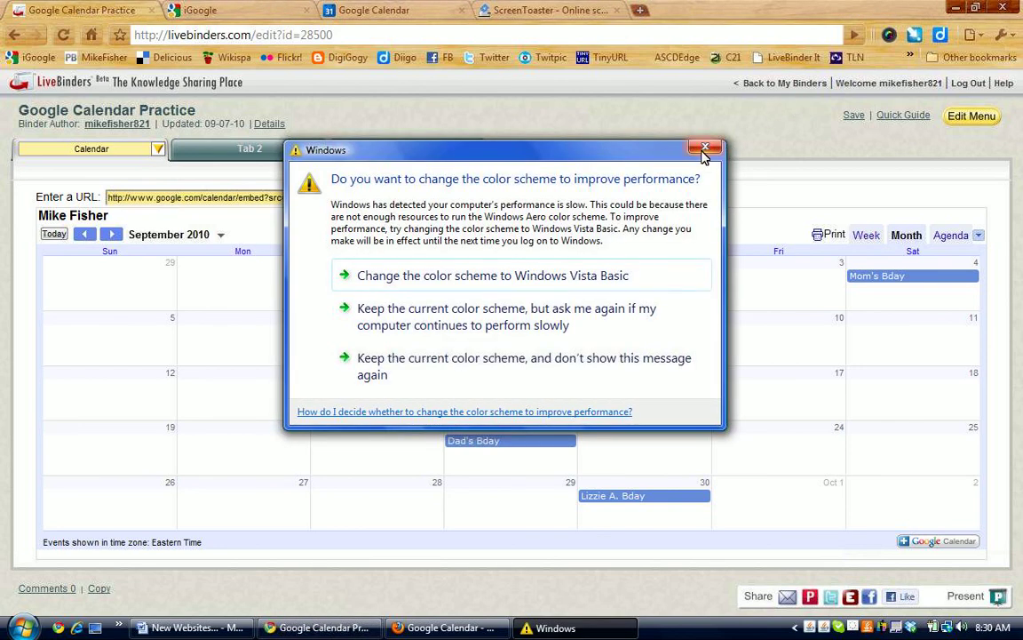
left_click(705, 149)
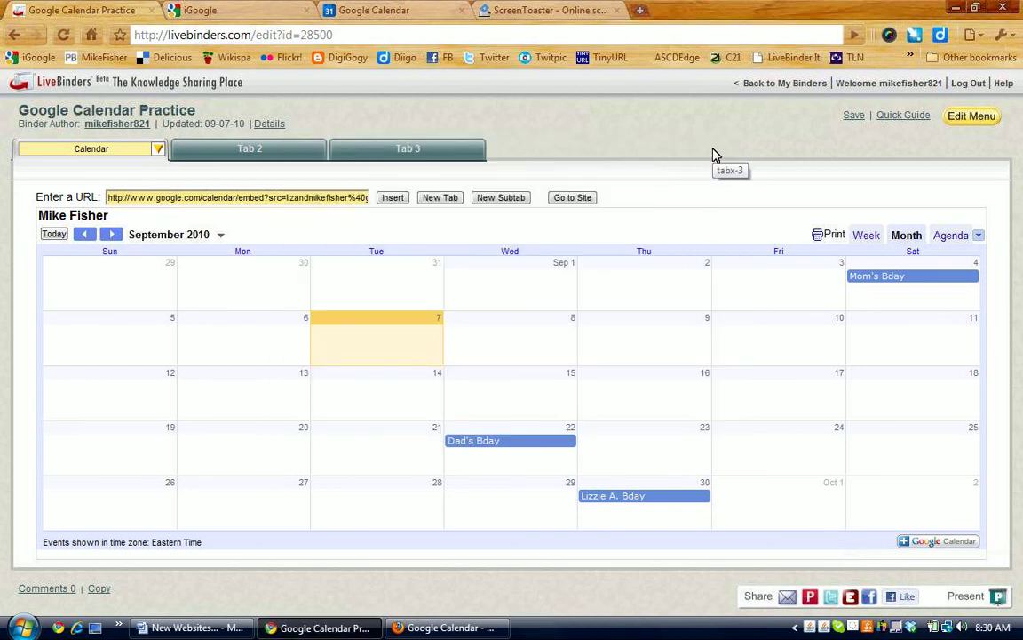